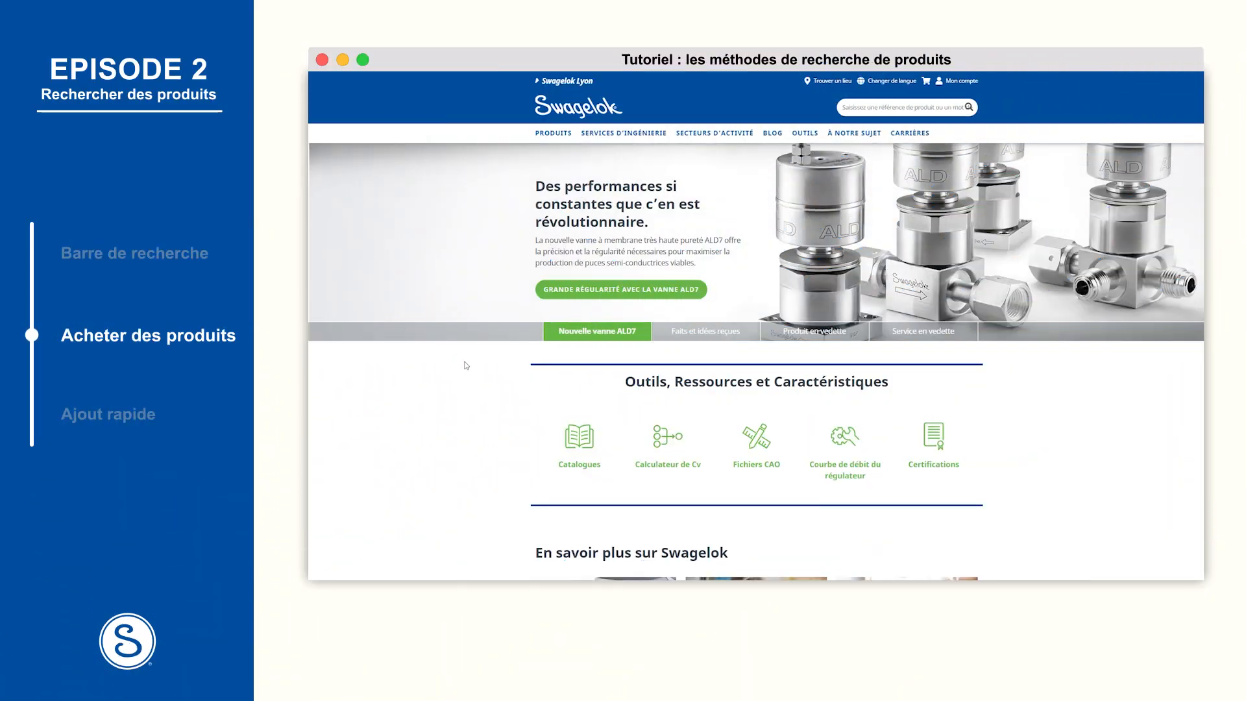
Open the product catalogue and go to the valve category "Vannes à boisseau sphérique et vannes à boisseau cylindrique quart de tour"
click(555, 141)
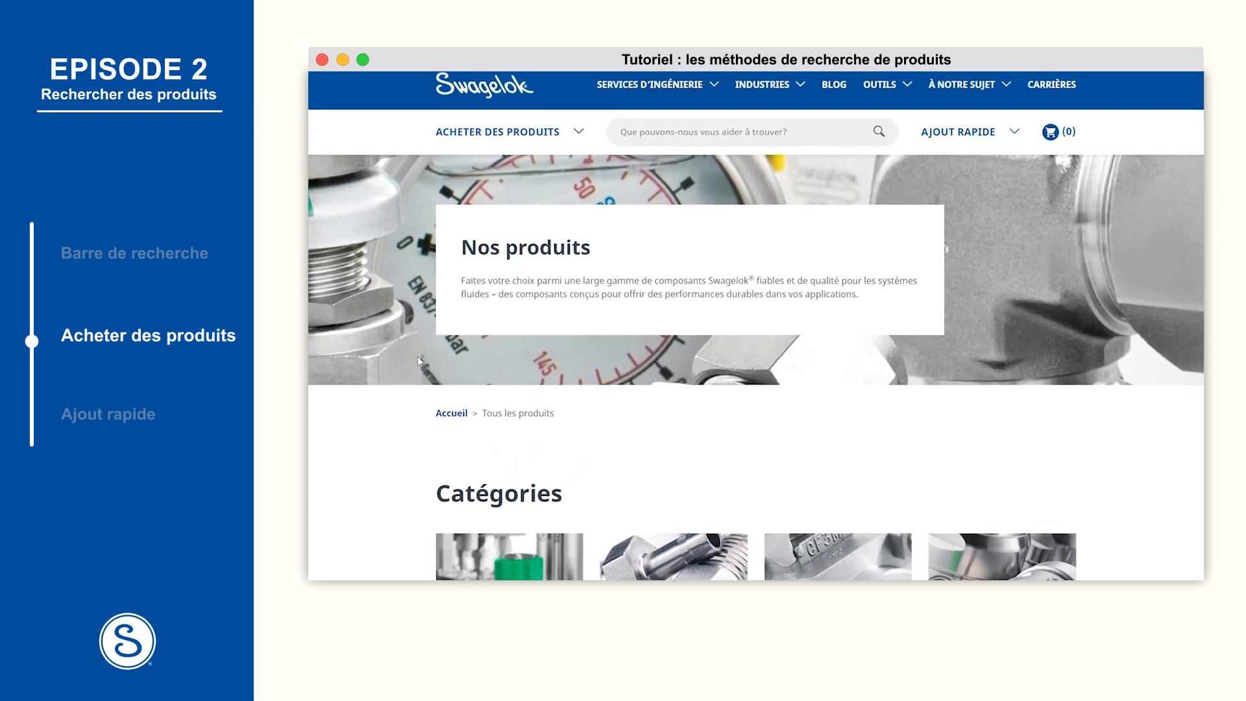
click(567, 136)
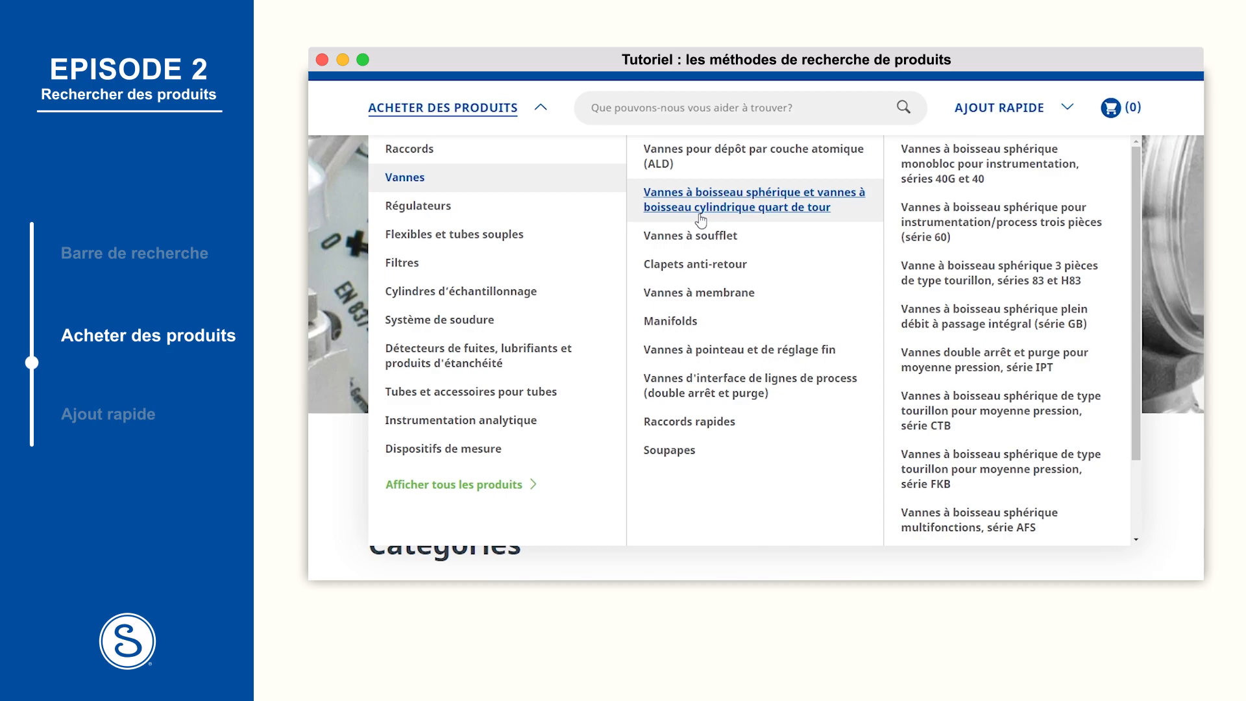
click(701, 217)
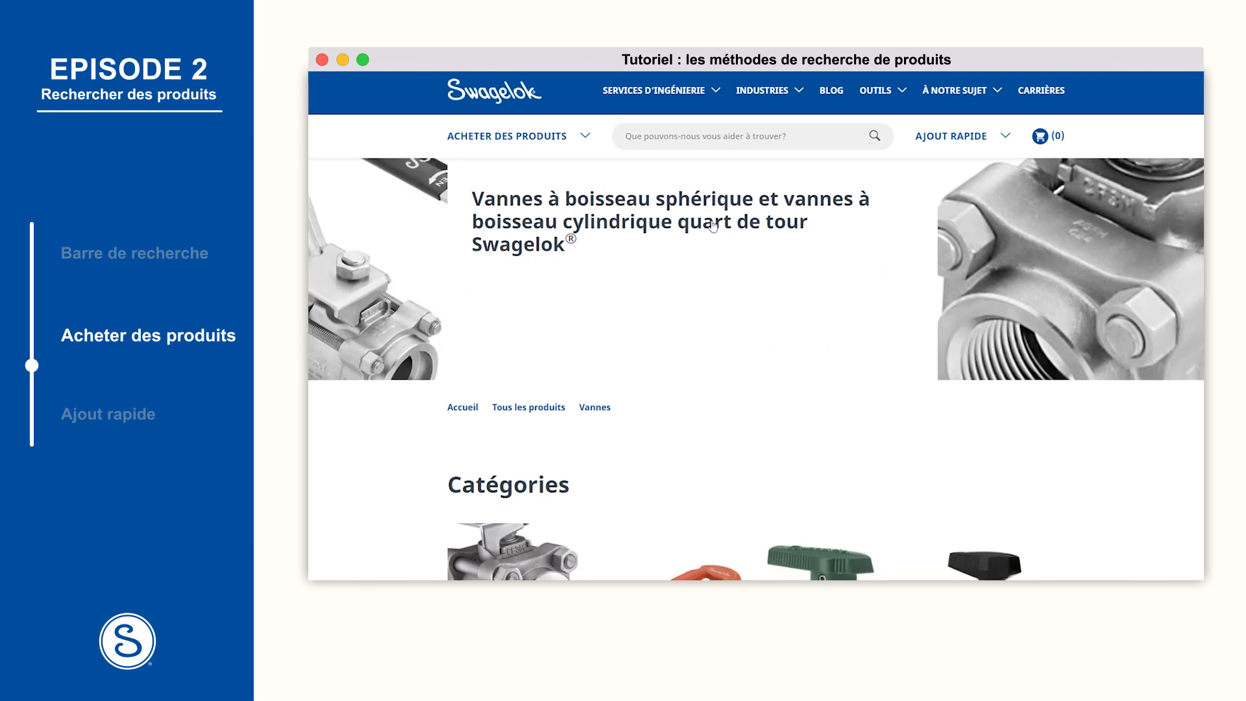
Open the "Vanne à boisseau cylindrique" category and filter its products by body material "Acier inoxydable 316"
scroll(719, 229, down, 3)
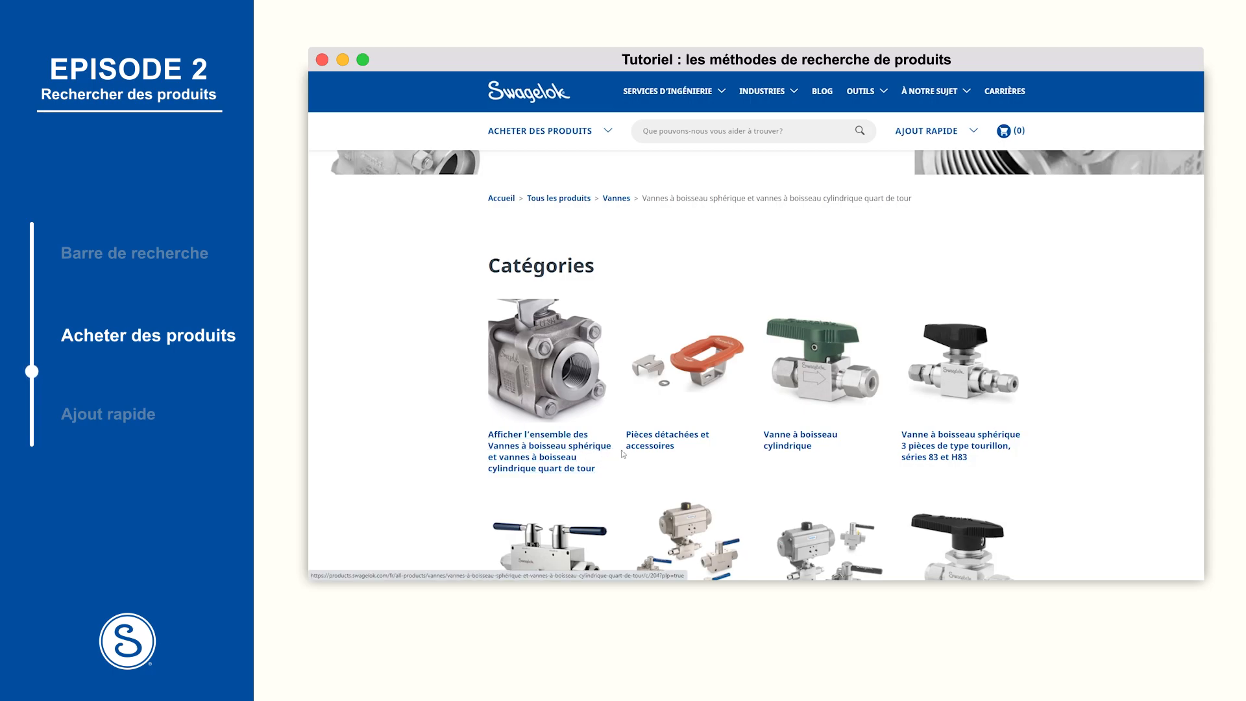
click(800, 438)
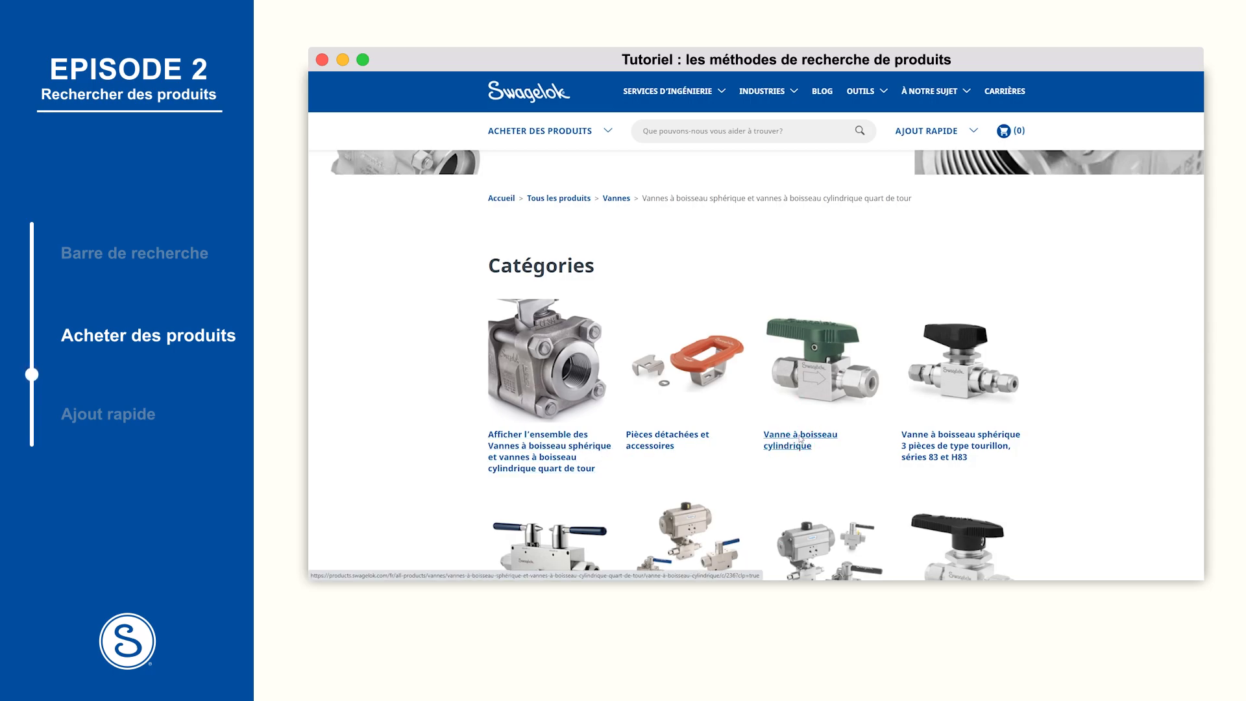
scroll(800, 440, down, 3)
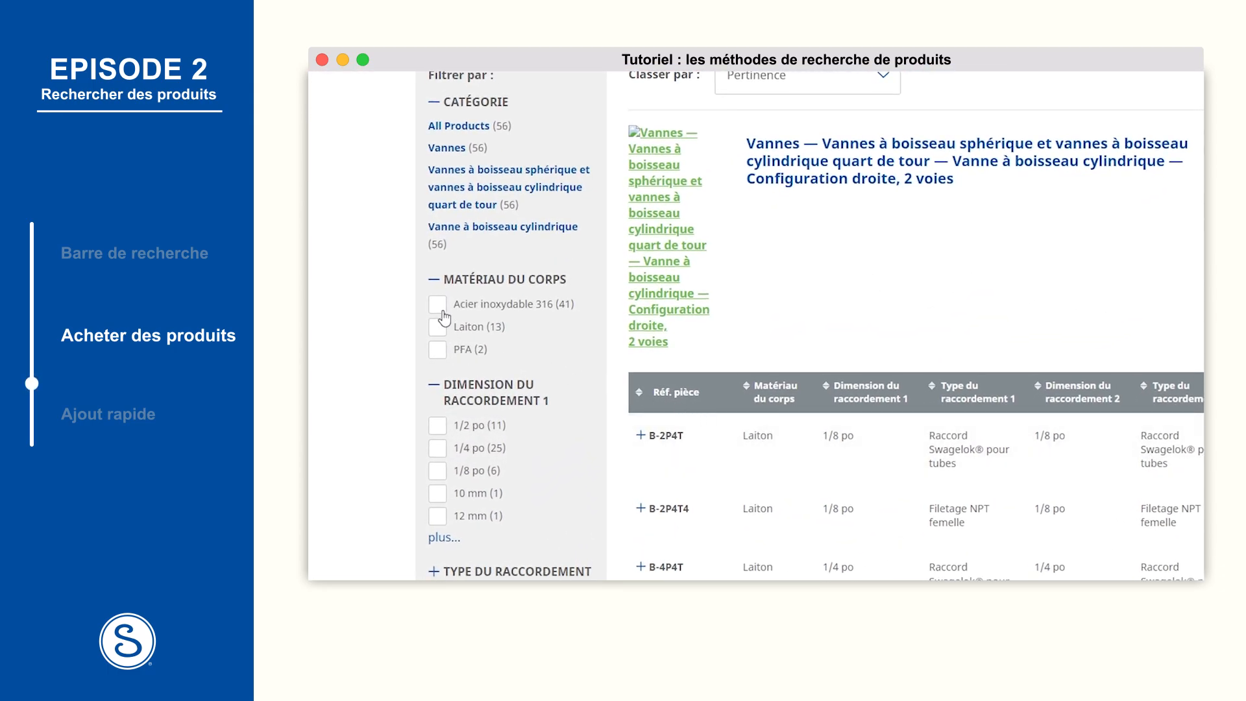
click(442, 310)
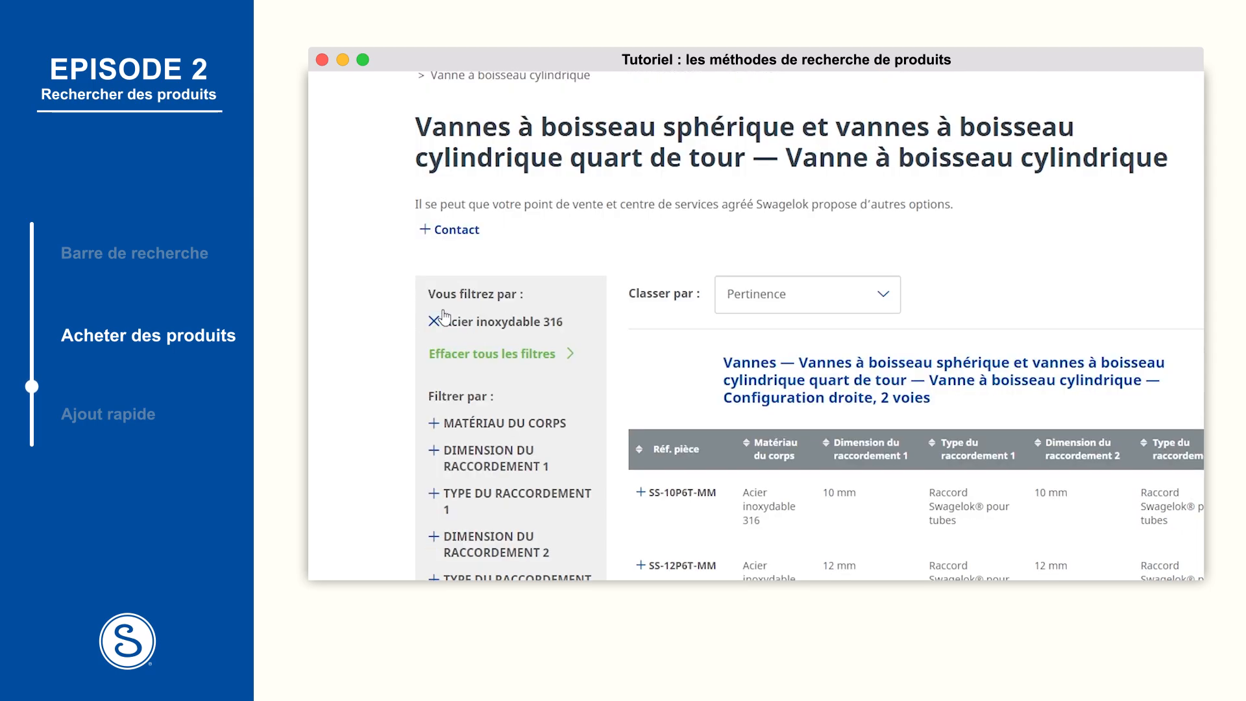
Expand part SS-10P6T-MM in the filtered product table, add one to the cart and continue shopping
scroll(772, 355, down, 5)
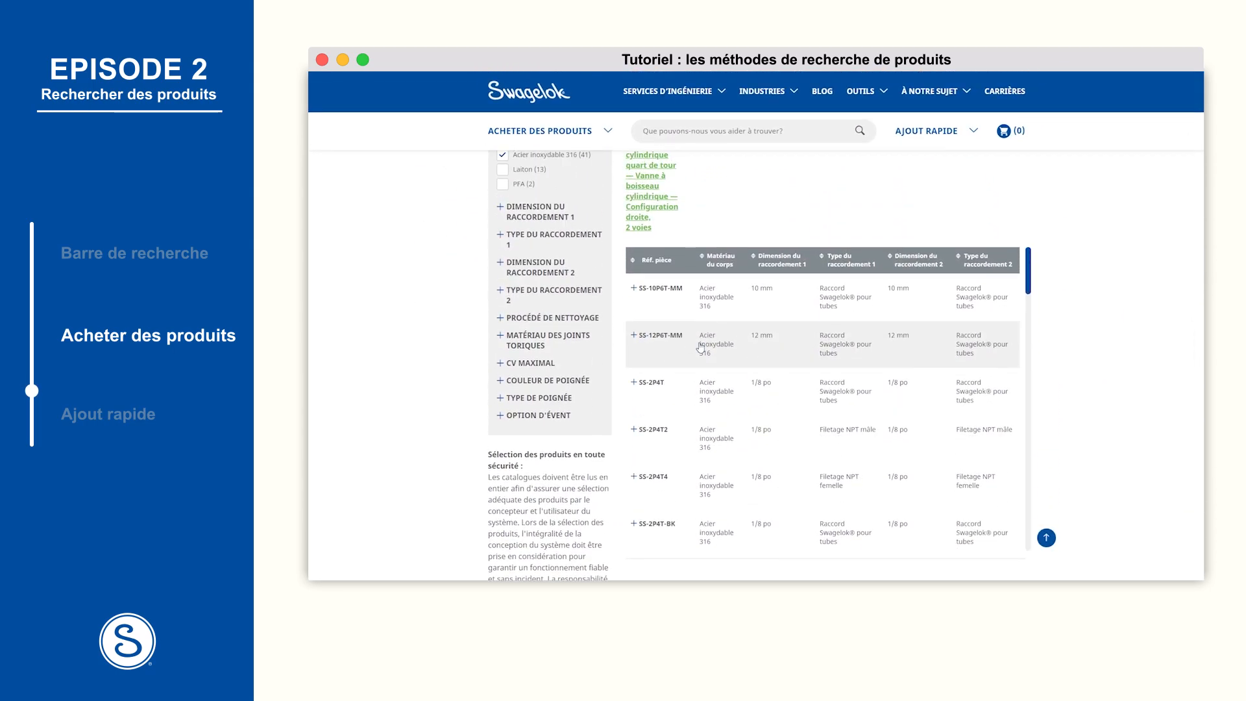
click(634, 292)
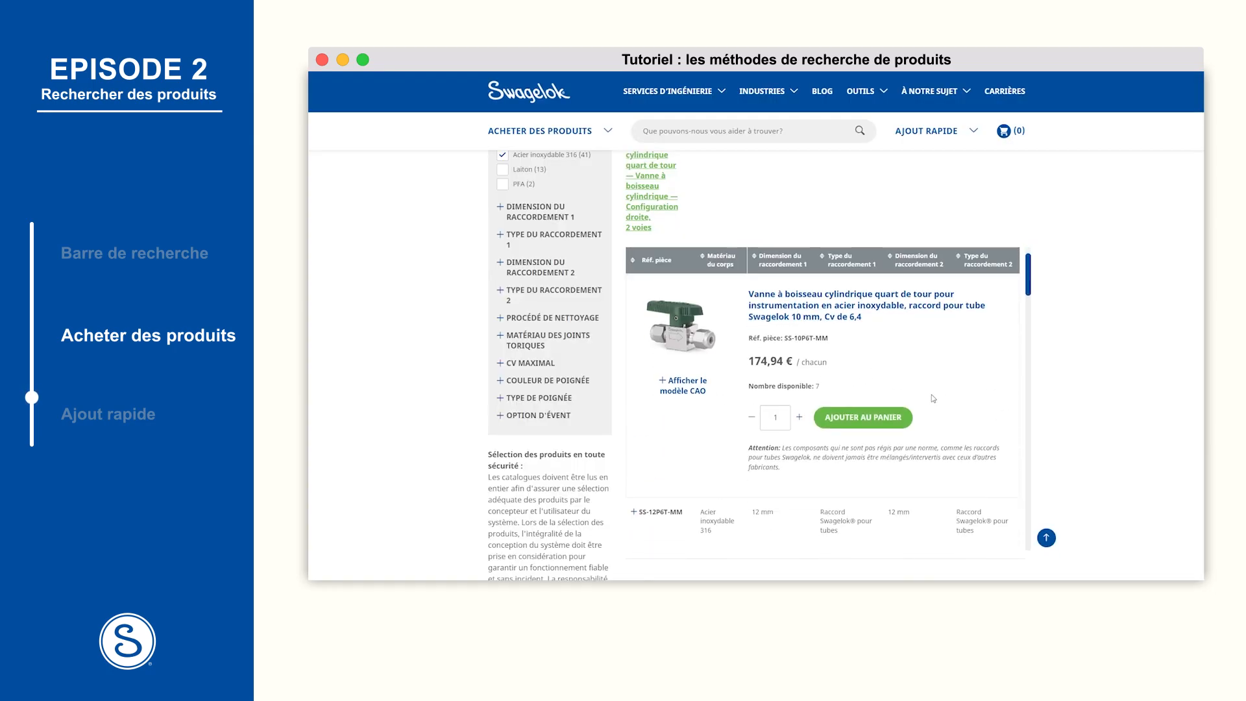
click(907, 416)
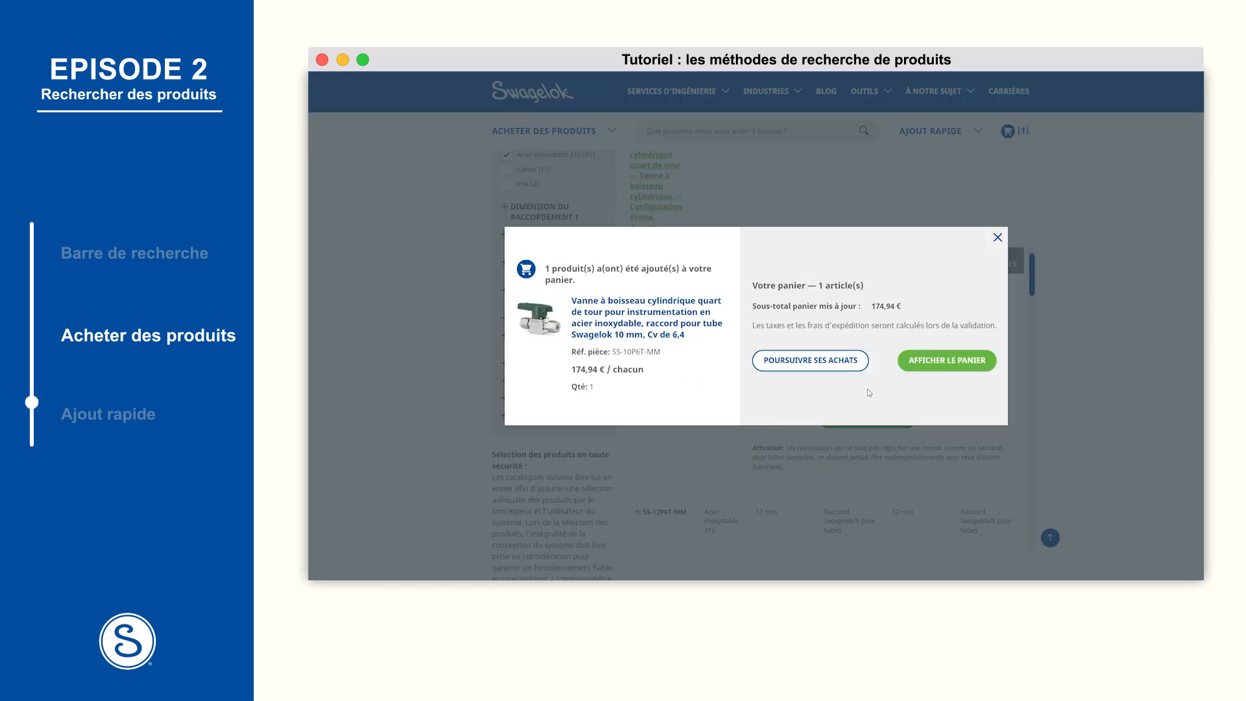
click(850, 368)
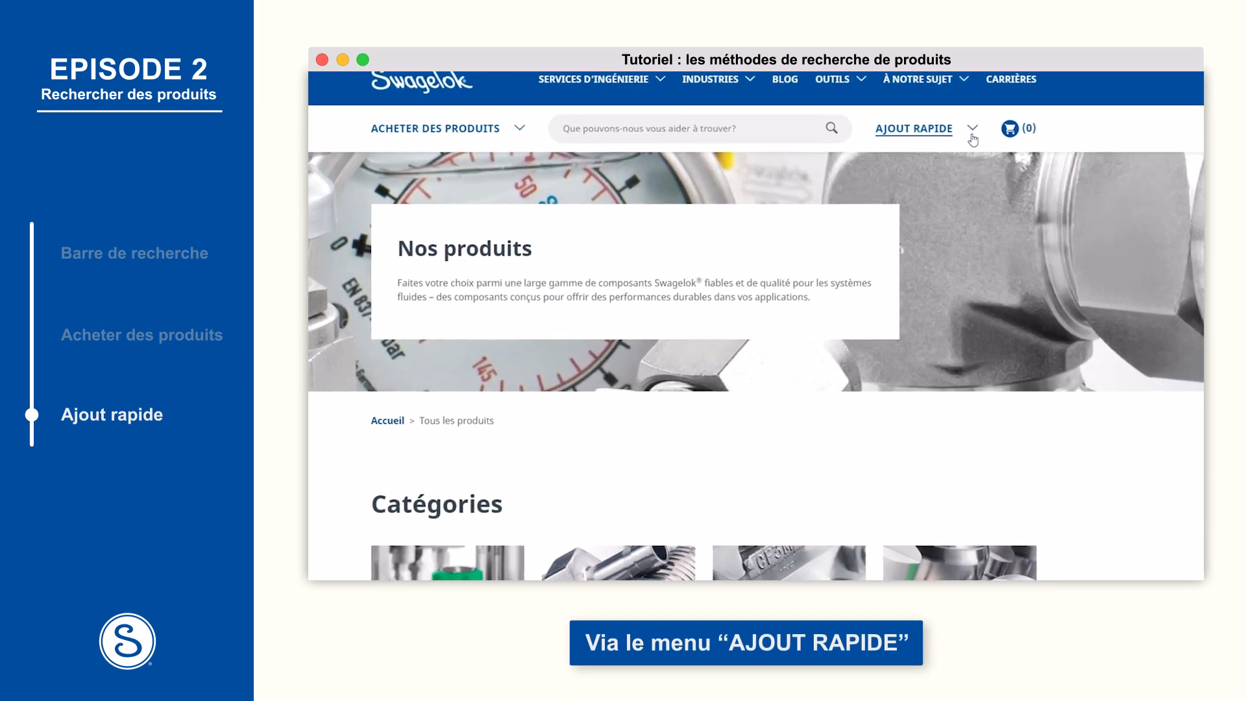
Enter part SS-6M0-1-2 with quantity 1 and part PB-16 with quantity 4 in the first two quick-add rows
click(972, 147)
click(867, 191)
text(SS-6M0-1-2)
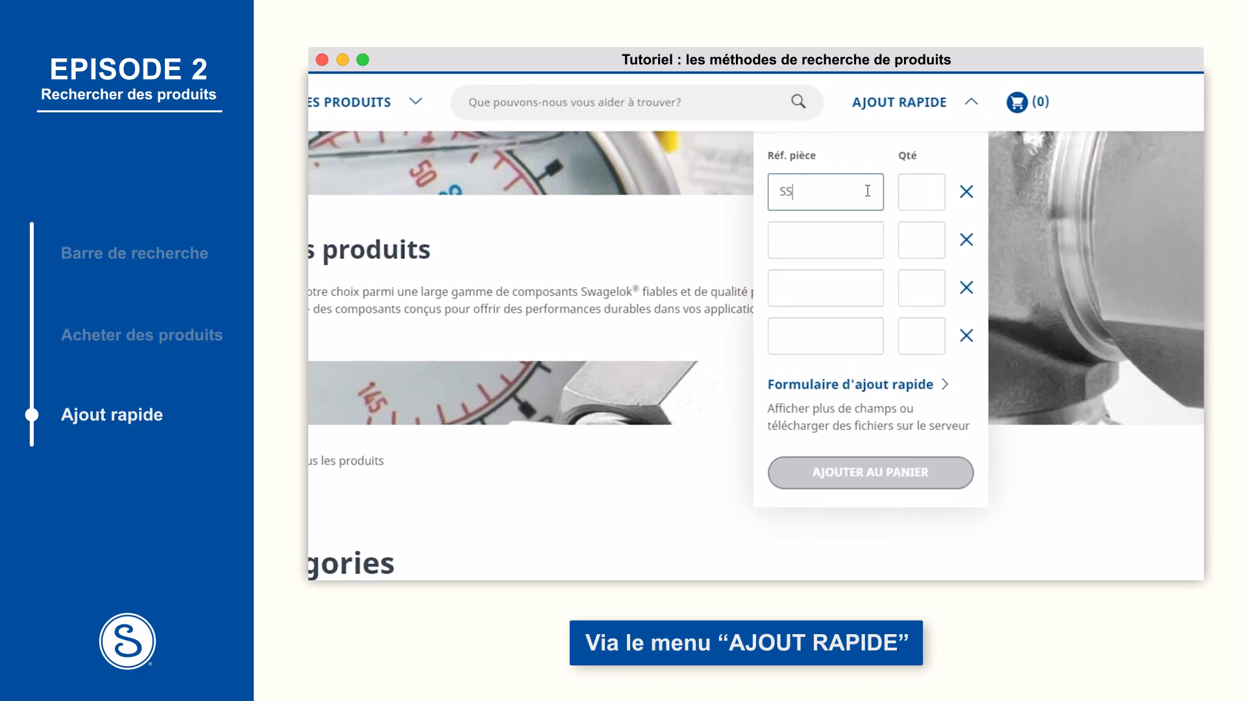
click(926, 191)
text(1)
click(864, 238)
text(PB-16)
click(927, 240)
text(4)
Fill the last two quick-add rows with part PB-12, quantity 2, and part PB-4, quantity 2
click(866, 287)
text(PB-12)
click(921, 287)
text(2)
click(843, 334)
key(BackSpace)
text(2)
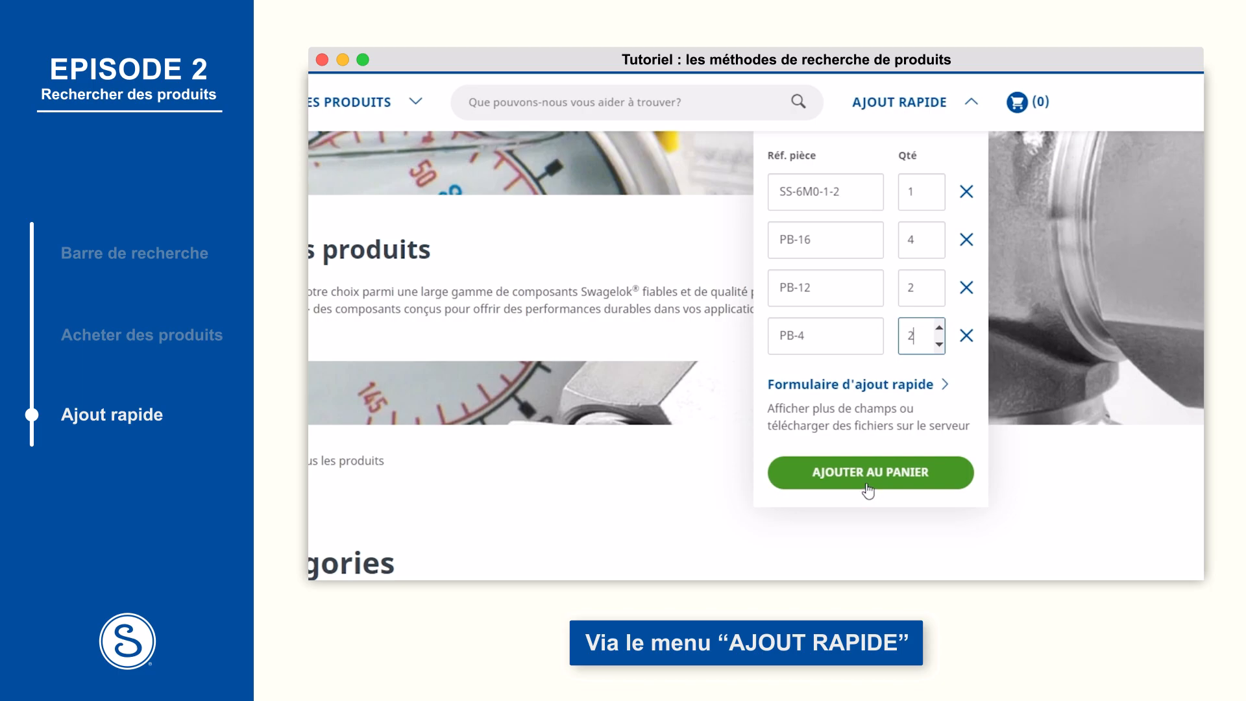
Open the full quick-add form and examine its part entry rows and .csv file import section
click(854, 384)
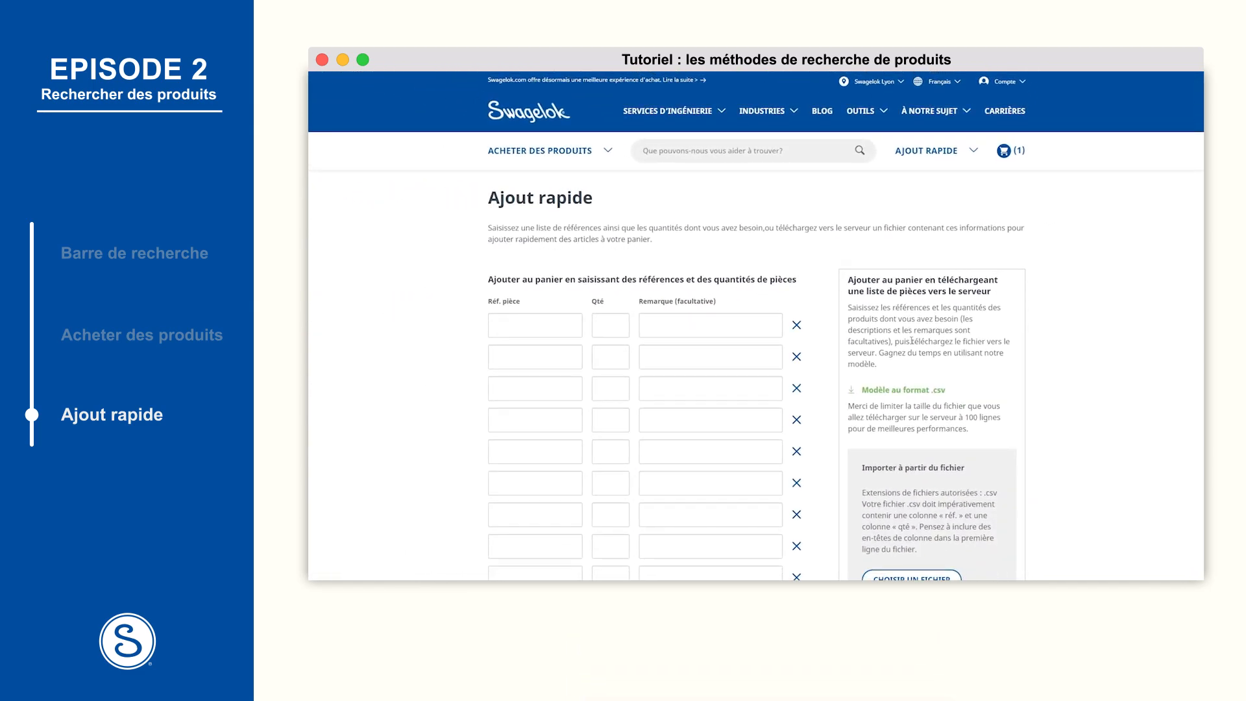
scroll(537, 328, down, 5)
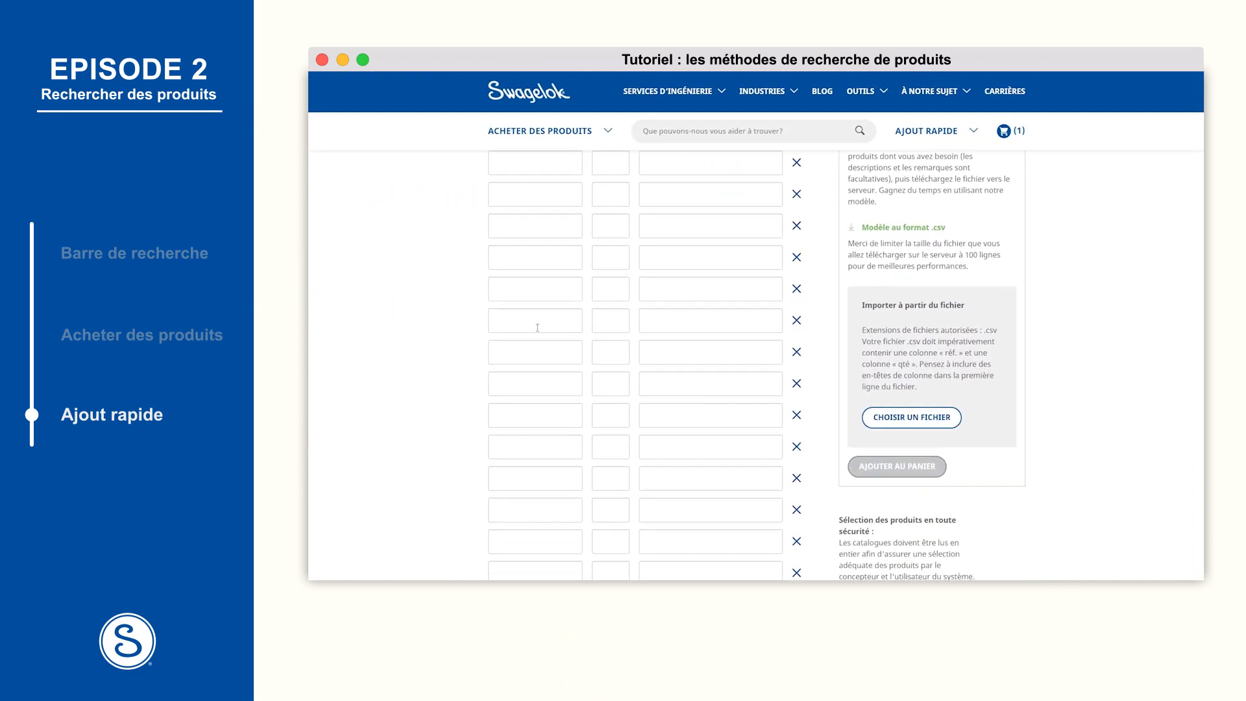
scroll(537, 327, down, 3)
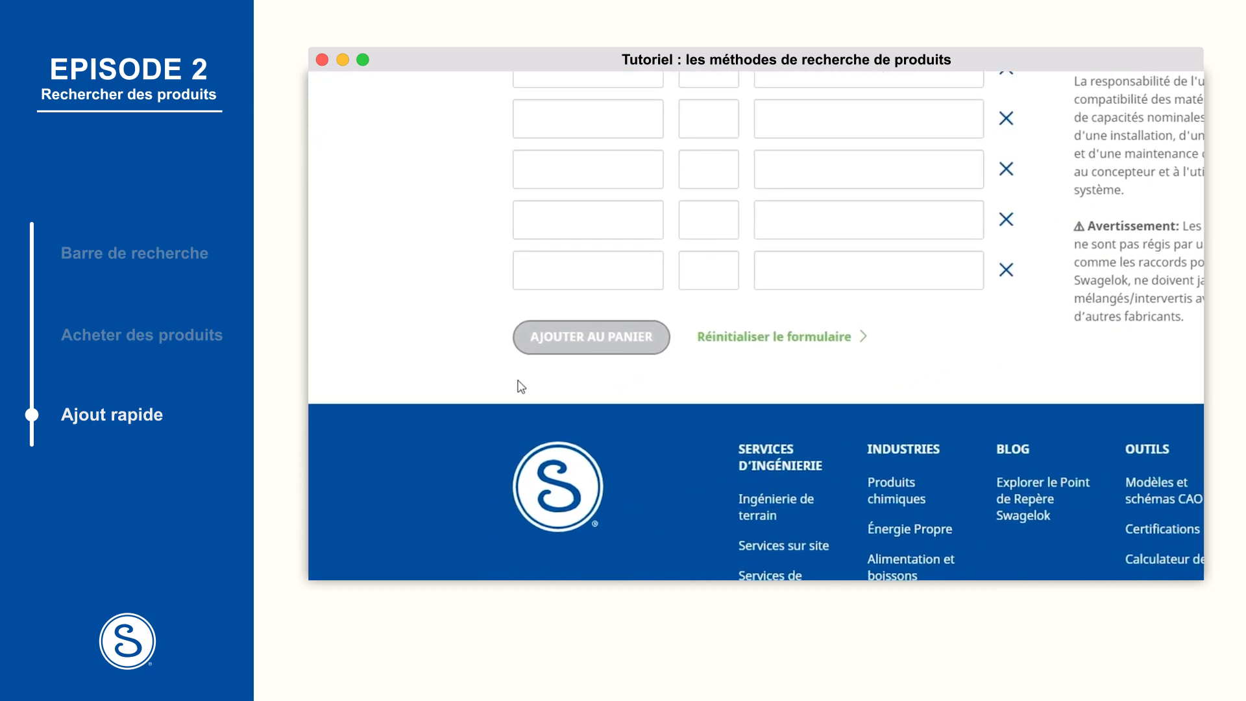
scroll(521, 386, up, 5)
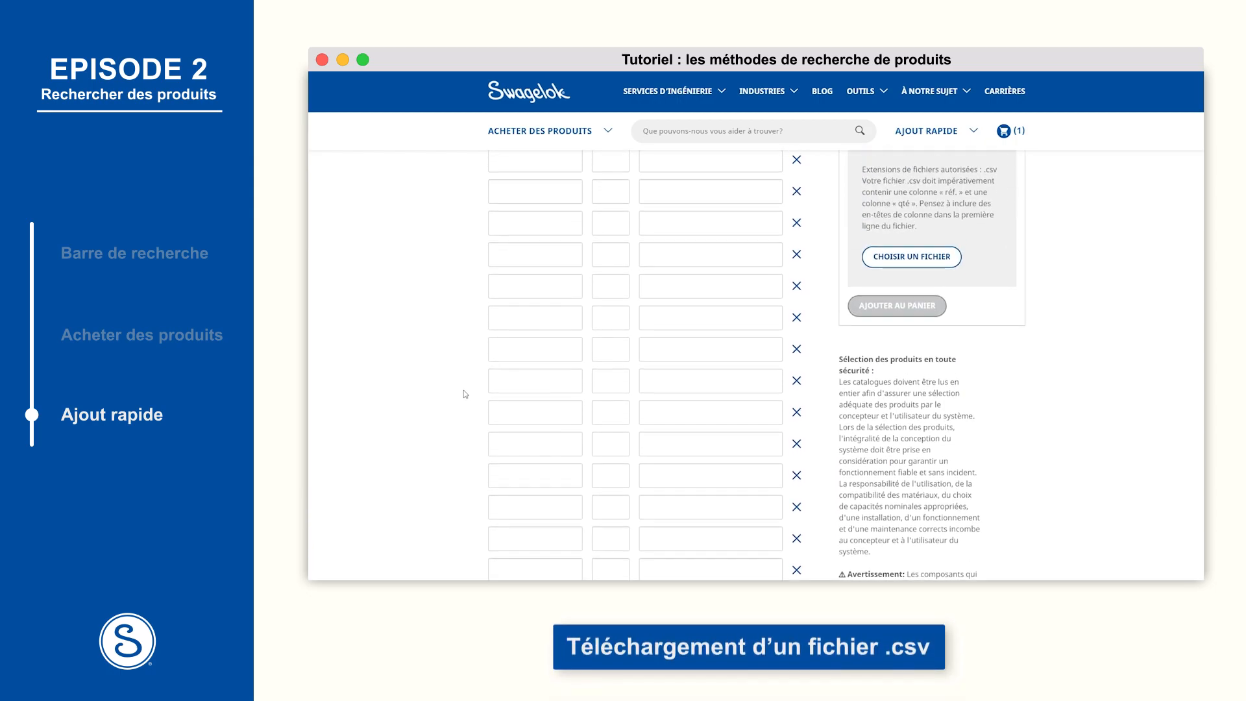
scroll(465, 393, up, 3)
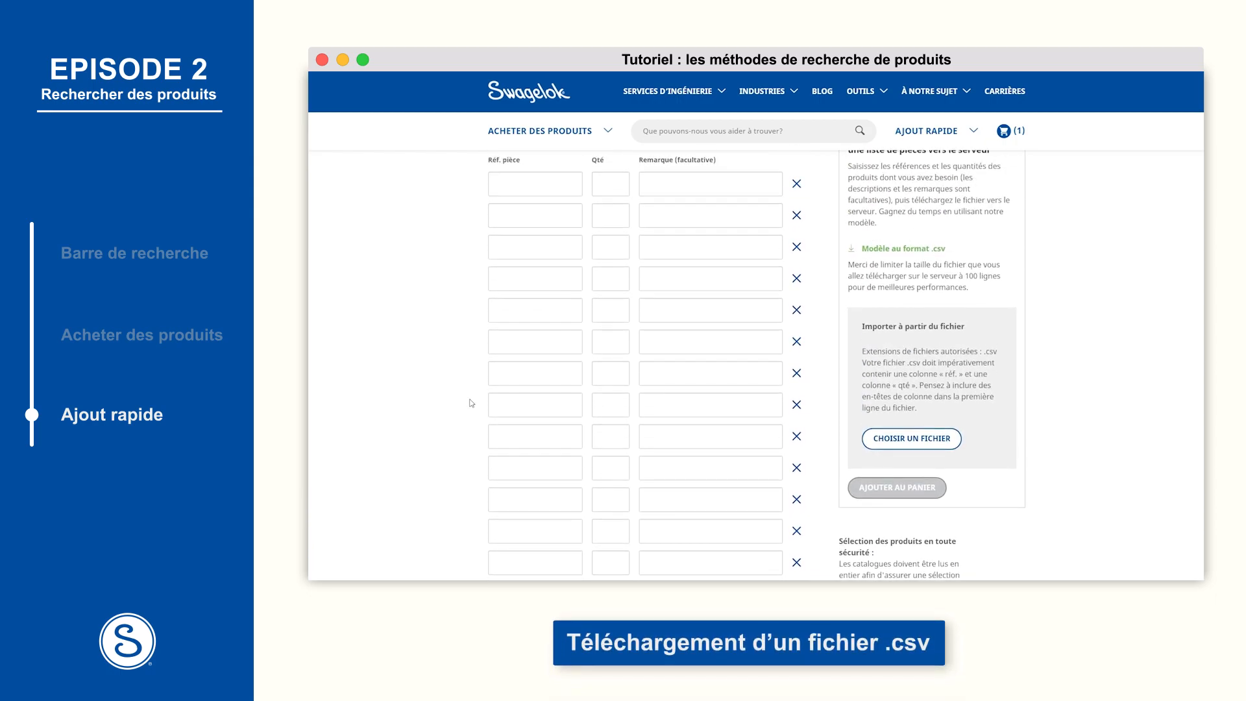